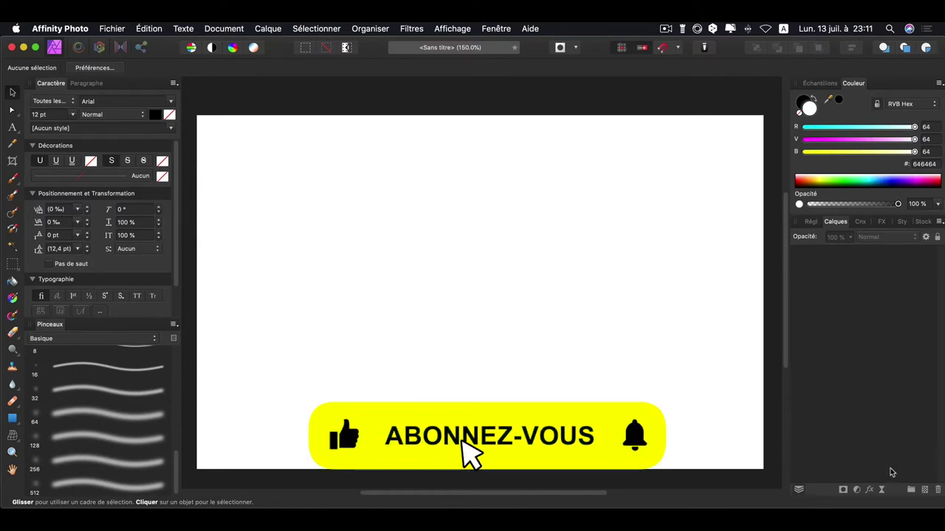
Add a pixel layer and drag a vertical white-to-grey linear gradient down the canvas.
left_click(924, 489)
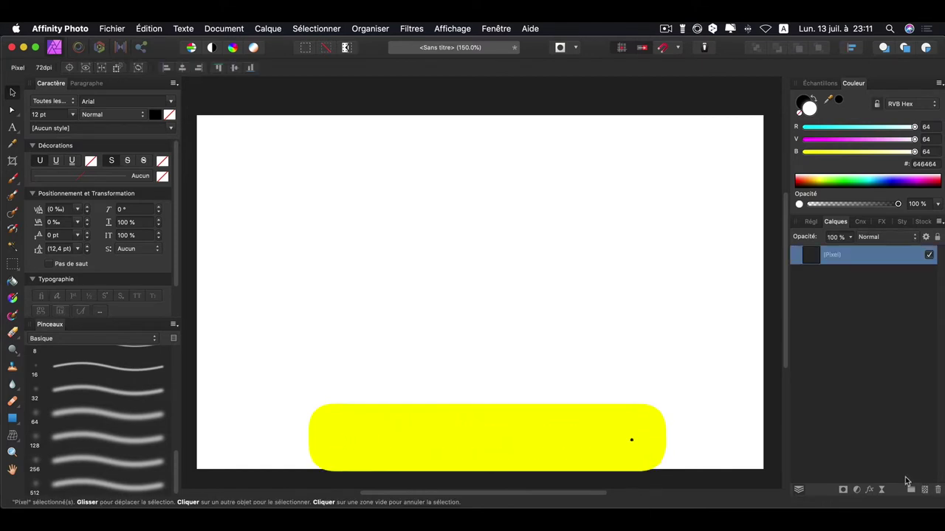
left_click(12, 298)
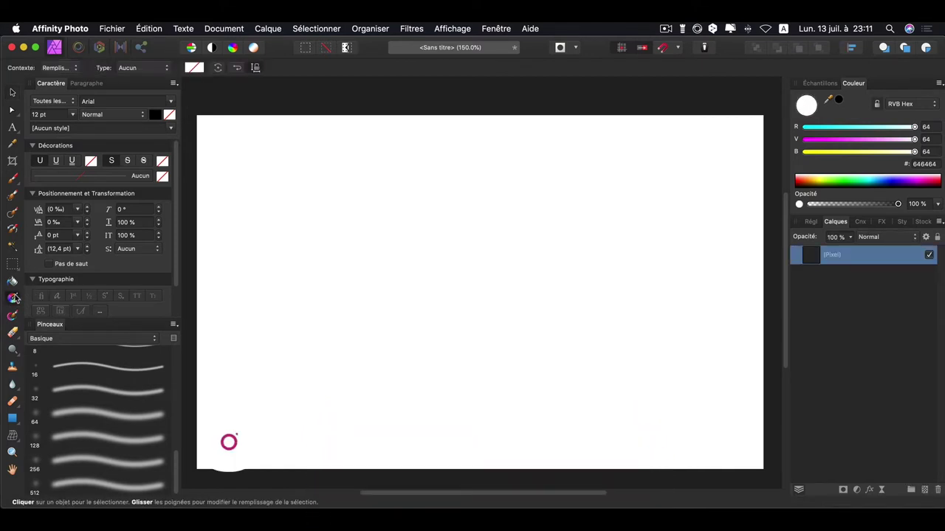
mouse_move(457, 155)
left_mouse_down()
mouse_move(638, 329)
mouse_move(456, 411)
left_mouse_up()
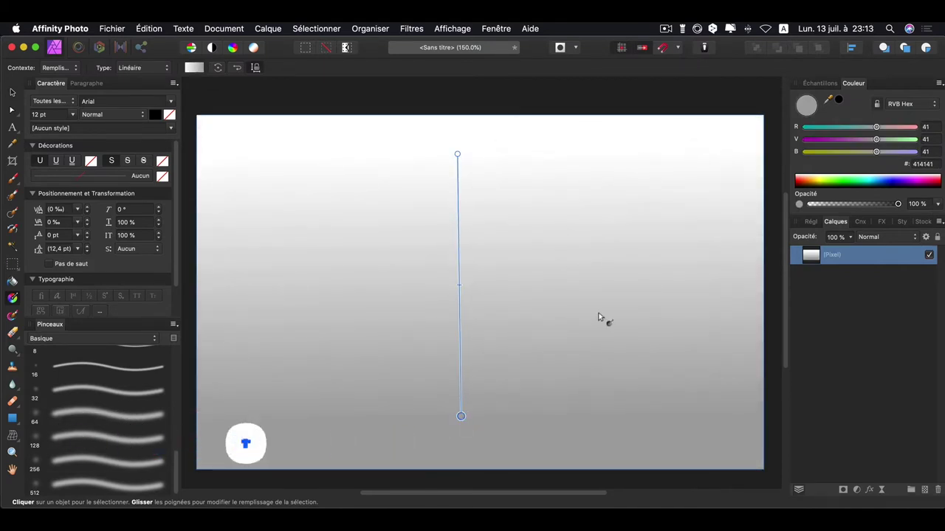
Select the gradient's bottom and top colour stops, then bring up the Studio panel list.
left_click(461, 417)
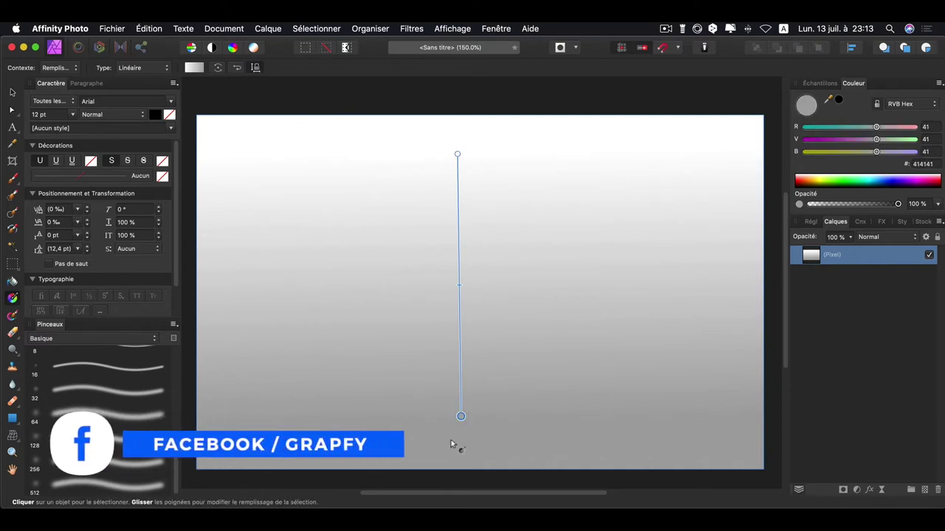
left_click(457, 154)
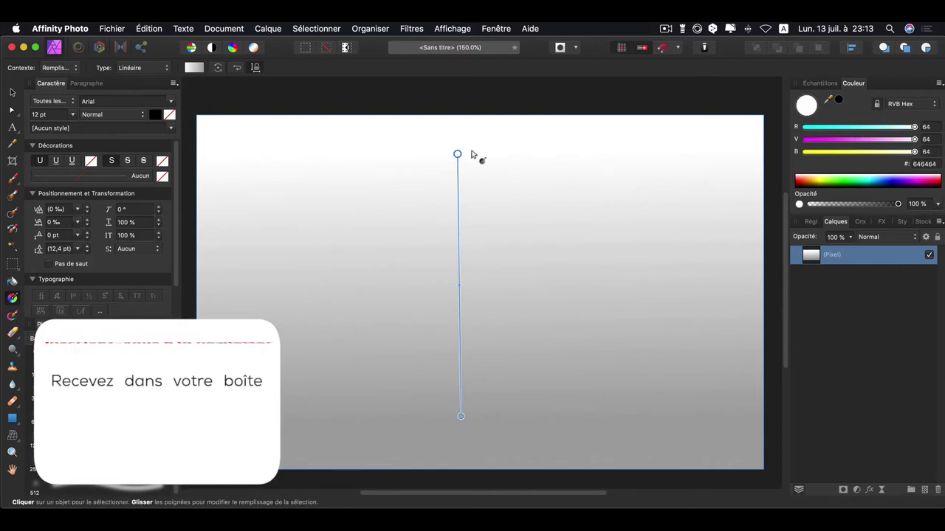
left_click(452, 28)
mouse_move(453, 257)
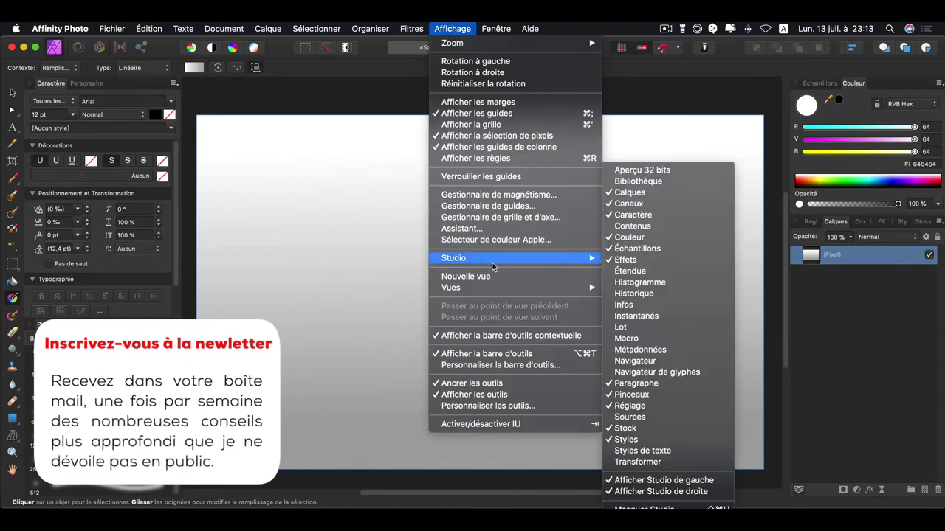
Show the Colour panel and set its colour model to RGB Hex.
left_click(679, 238)
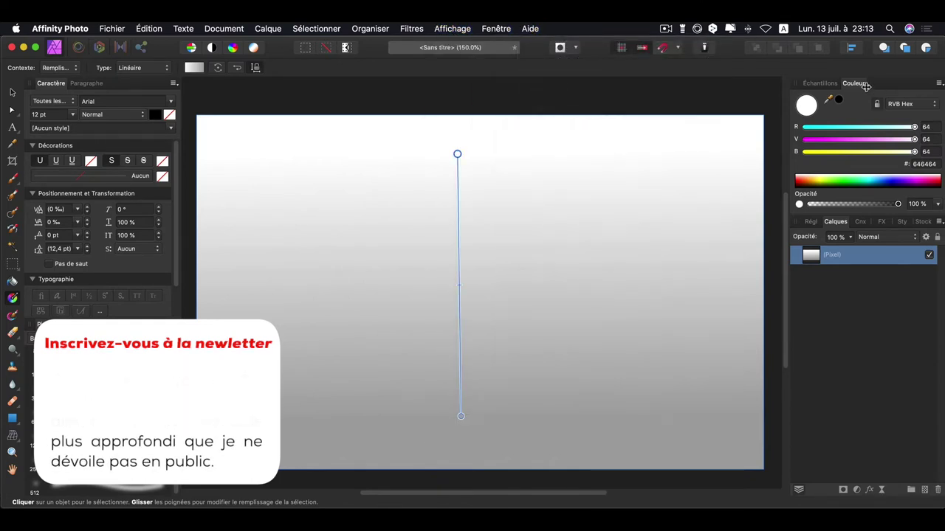
left_click(915, 105)
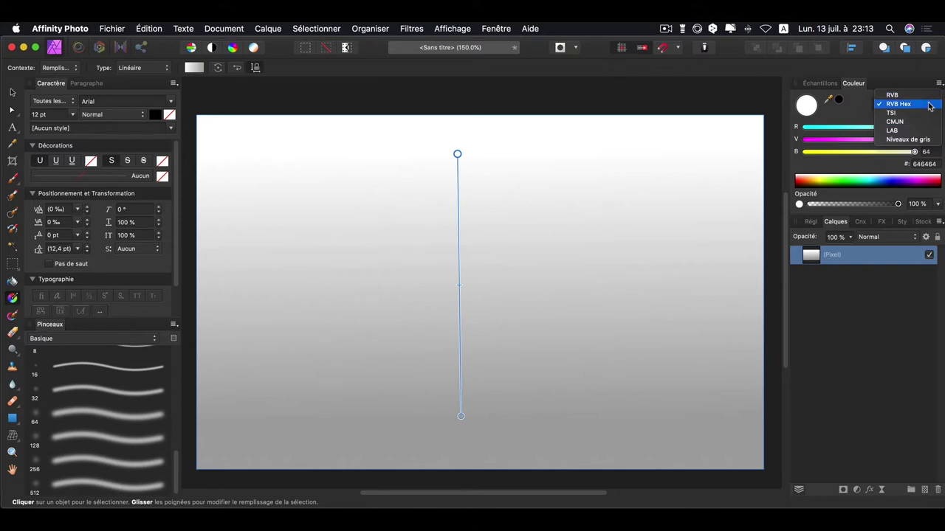
left_click(928, 103)
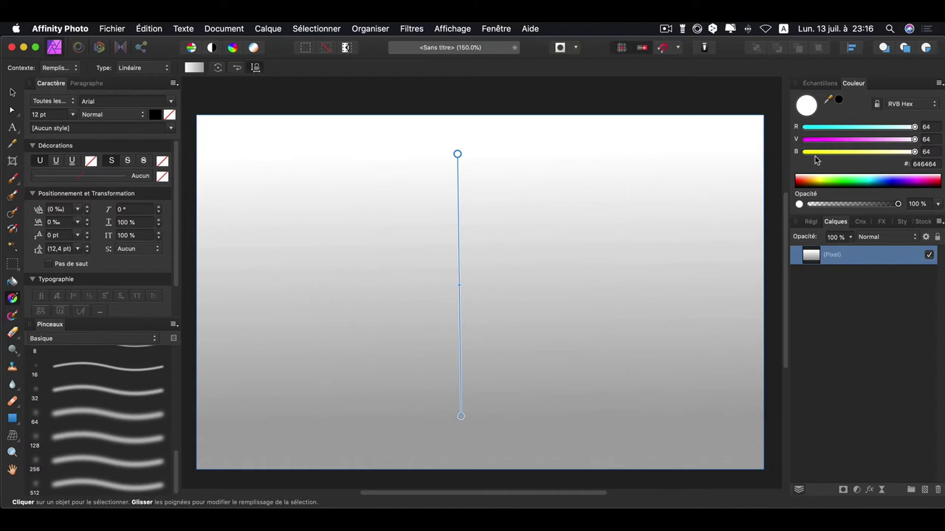
Make the top gradient stop yellow and the bottom stop red (640000).
left_click_drag(868, 156, 806, 152)
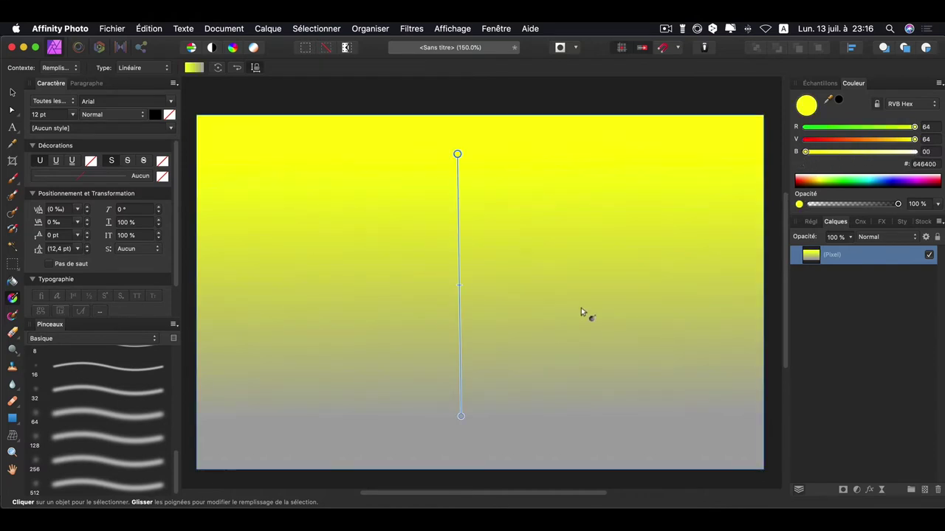
left_click(461, 416)
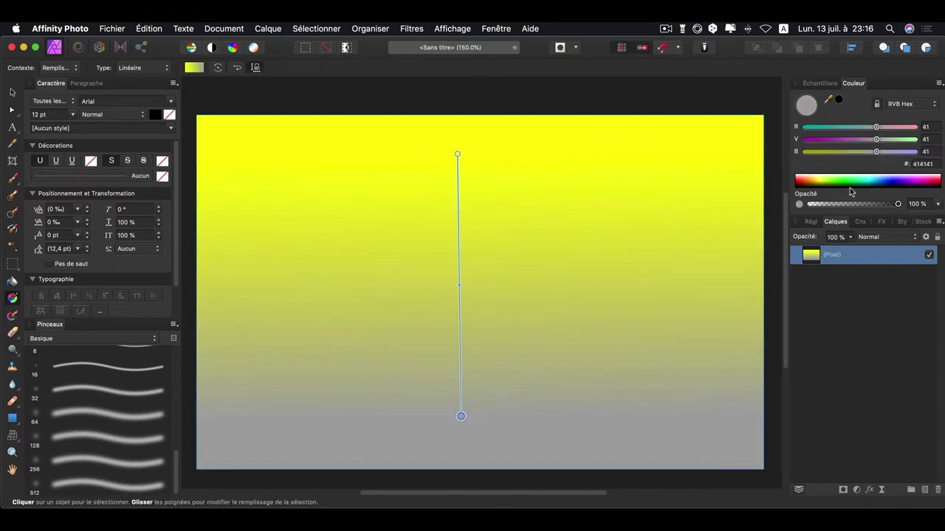
left_click(805, 182)
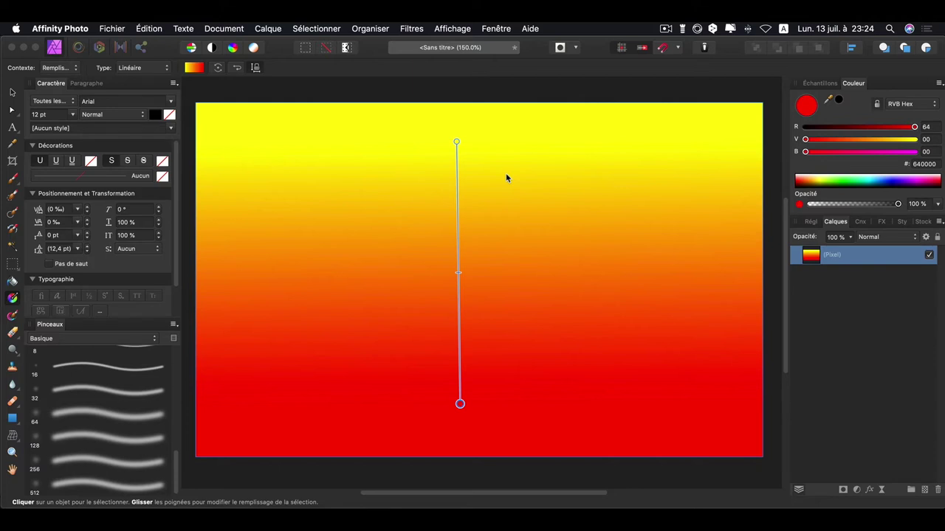
left_click(153, 69)
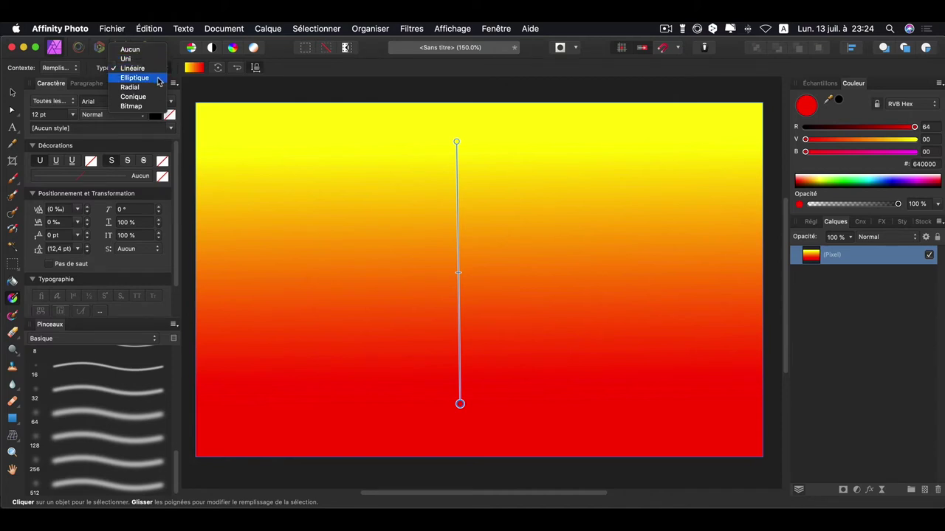
Set the gradient to Elliptical, add a yellow stop and reposition handles for a broad top glow.
left_click(155, 77)
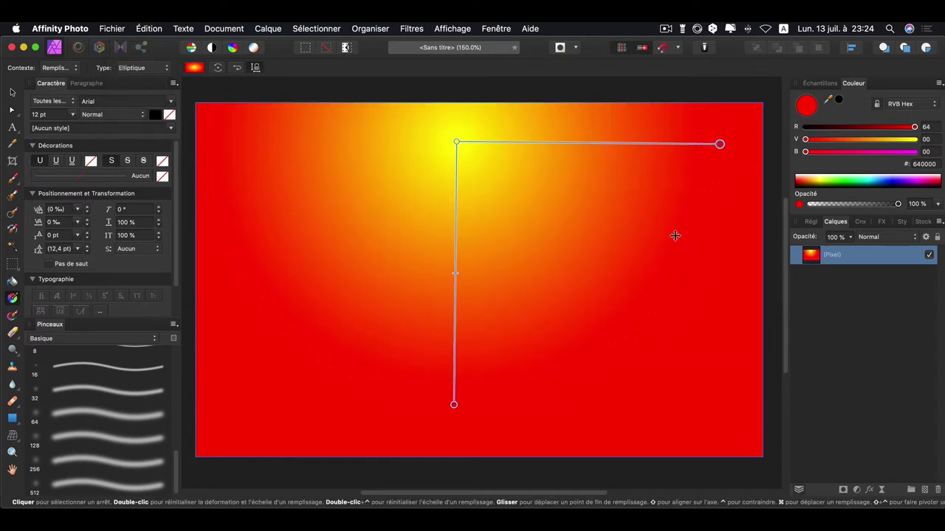
left_click_drag(727, 150, 649, 256)
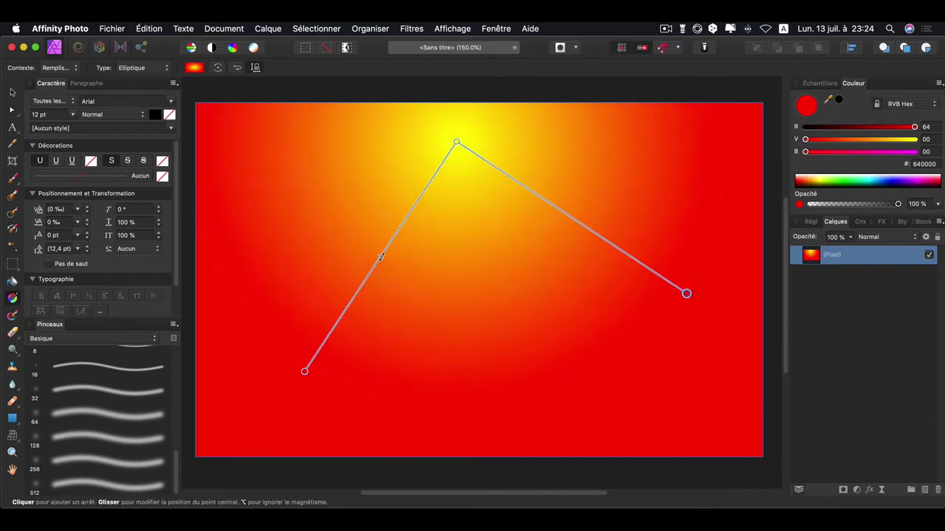
left_click_drag(380, 257, 331, 329)
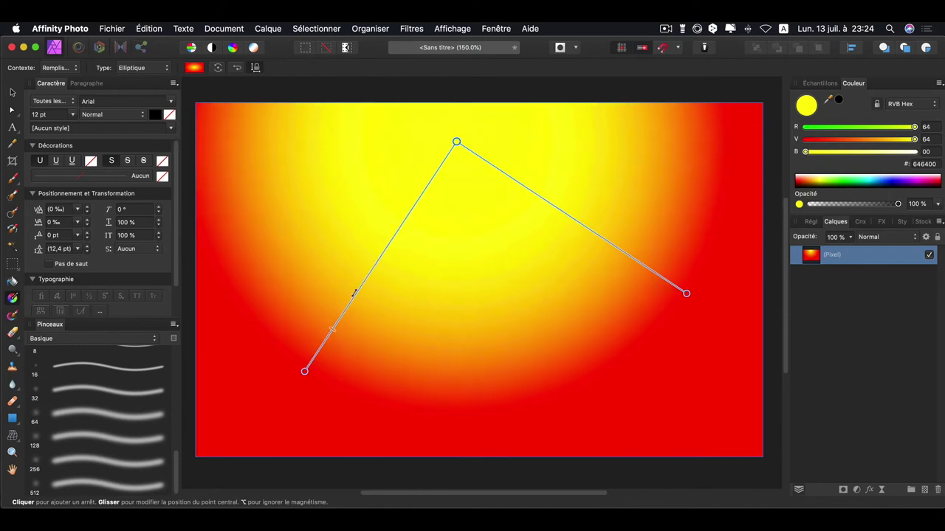
left_click_drag(354, 294, 343, 332)
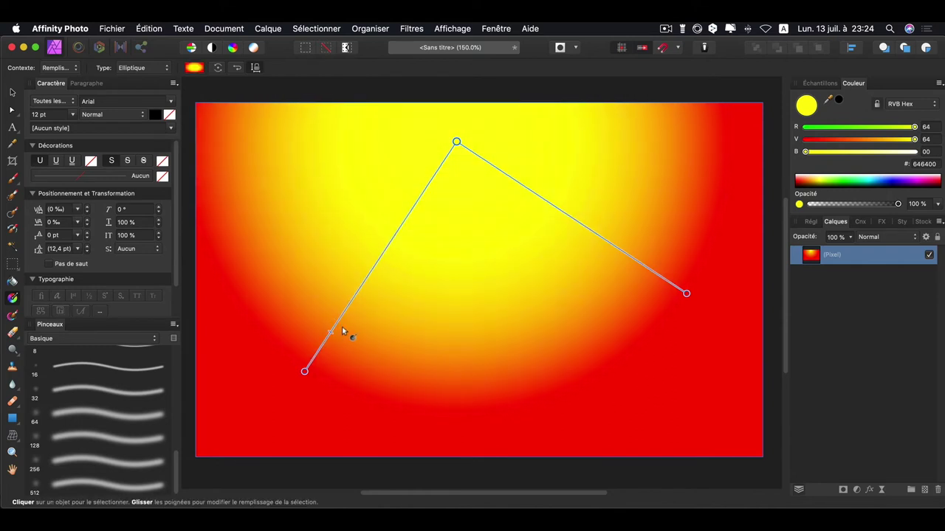
mouse_move(461, 145)
left_mouse_down()
mouse_move(489, 139)
mouse_move(456, 148)
left_mouse_up()
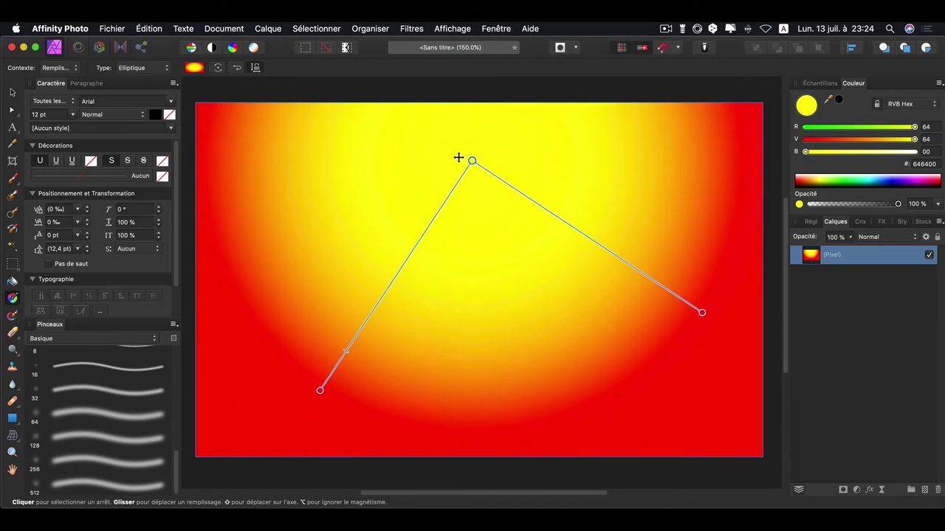
mouse_move(686, 308)
left_mouse_down()
mouse_move(731, 308)
mouse_move(675, 347)
mouse_move(688, 322)
left_mouse_up()
Switch the gradient to Radial and move its handles to centre the yellow glow near the top.
left_click(153, 67)
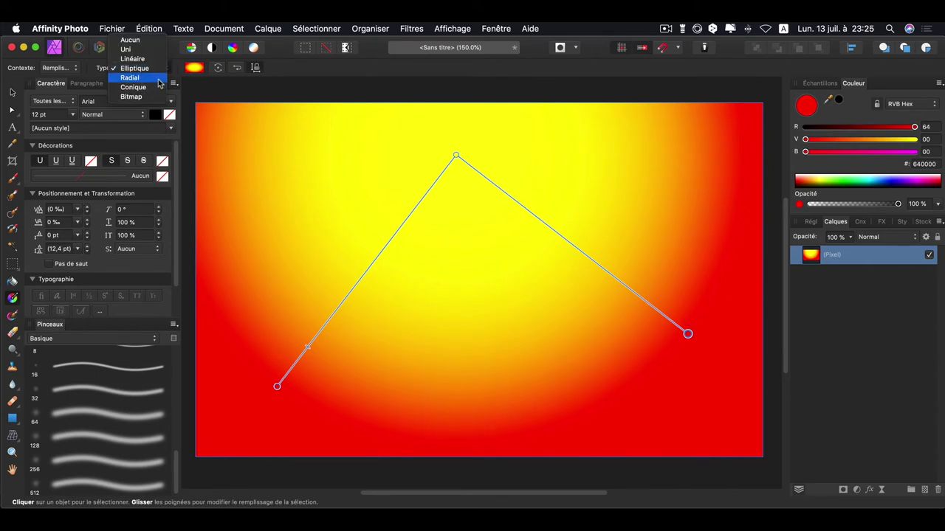
left_click(156, 78)
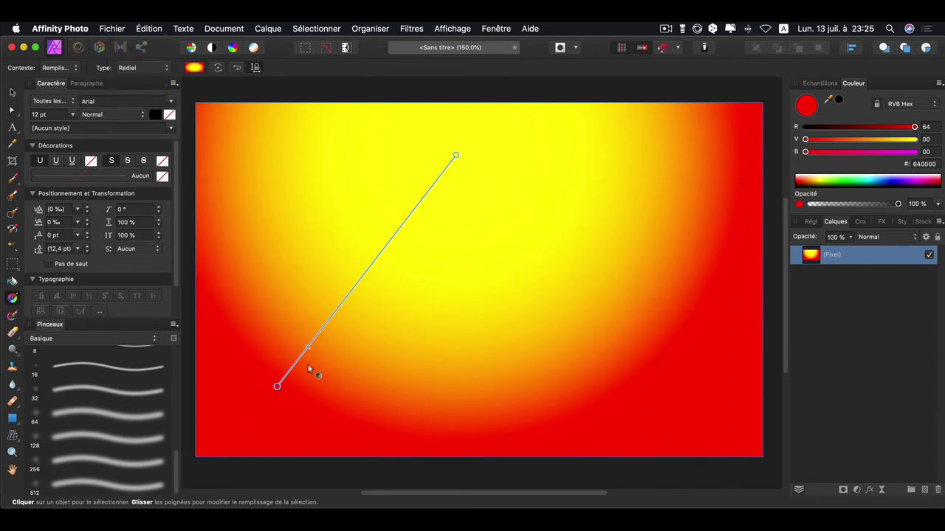
mouse_move(277, 386)
left_mouse_down()
mouse_move(477, 414)
mouse_move(468, 417)
left_mouse_up()
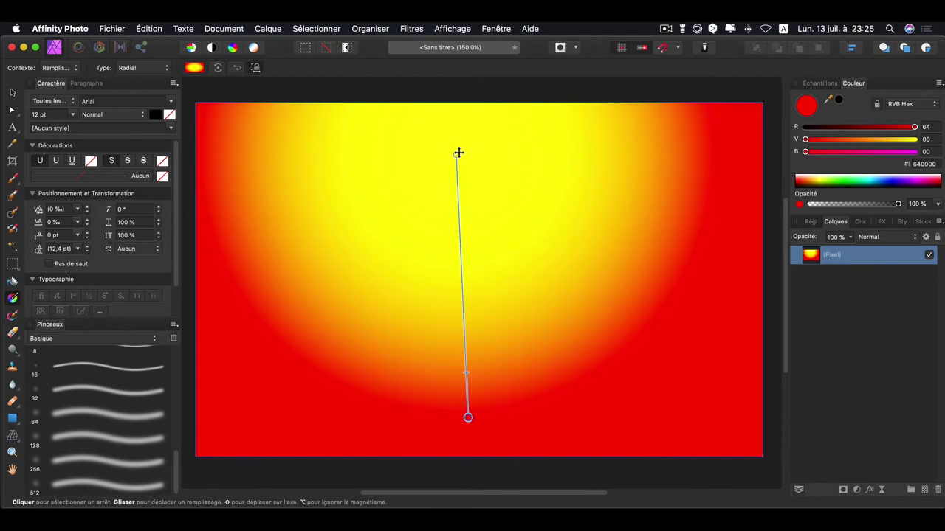
left_click(459, 153)
left_click_drag(458, 154, 450, 159)
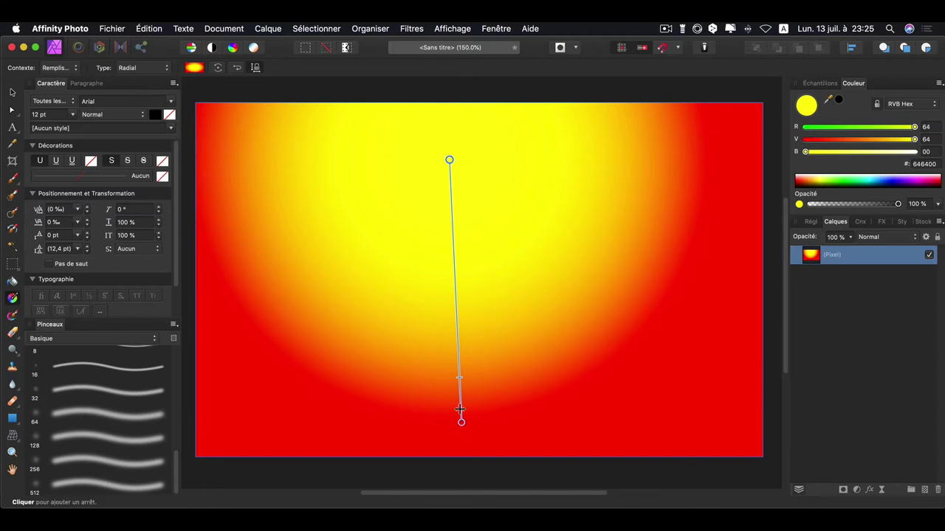
mouse_move(459, 378)
left_mouse_down()
mouse_move(453, 221)
mouse_move(458, 361)
left_mouse_up()
Try a Conical gradient type and shrink its radius.
left_click(148, 68)
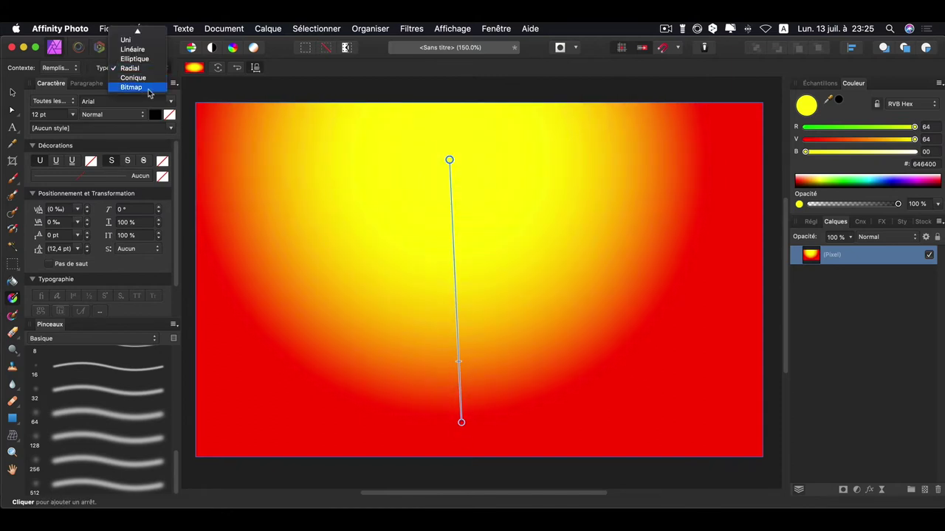
left_click(146, 77)
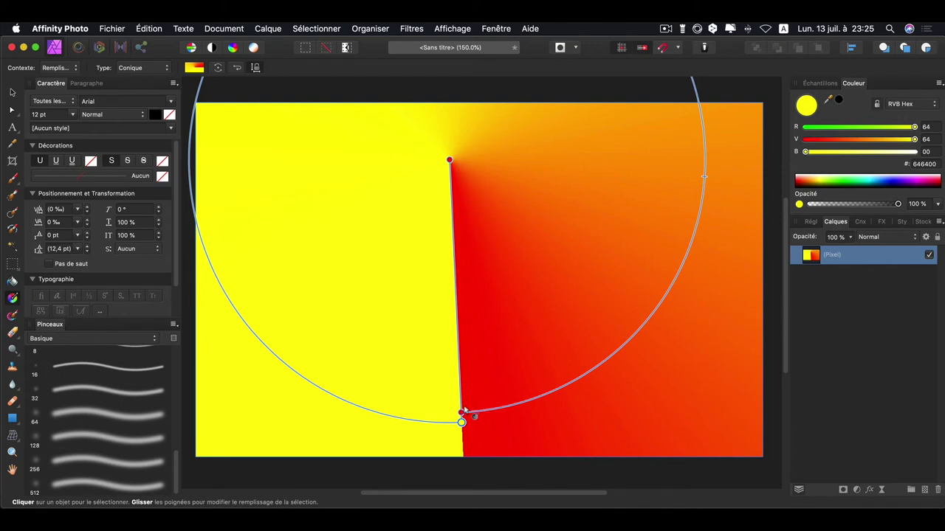
mouse_move(457, 413)
left_mouse_down()
mouse_move(458, 231)
mouse_move(468, 417)
mouse_move(462, 225)
mouse_move(490, 438)
mouse_move(660, 386)
mouse_move(432, 381)
mouse_move(376, 342)
mouse_move(460, 310)
mouse_move(508, 268)
mouse_move(563, 249)
mouse_move(453, 341)
left_mouse_up()
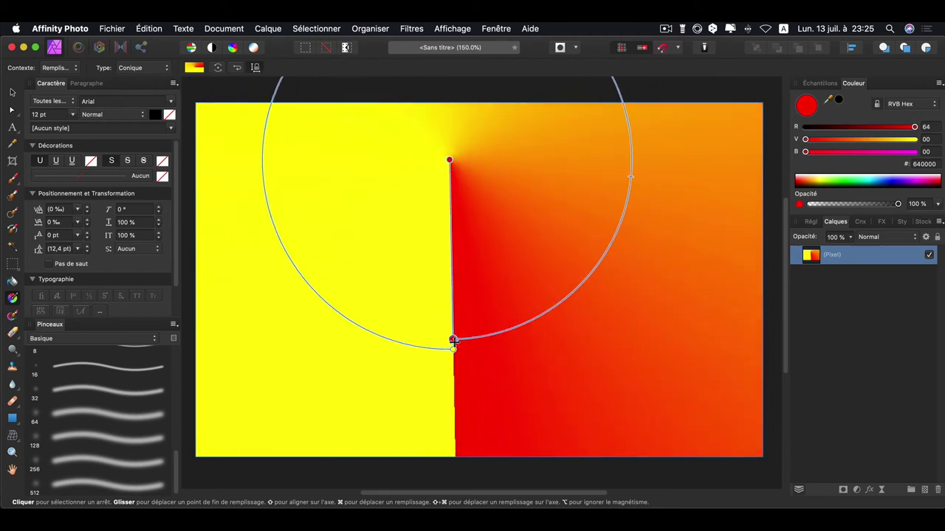
Return to Radial, stretch the end handle down for a wide yellow glow, and deselect.
left_click(148, 68)
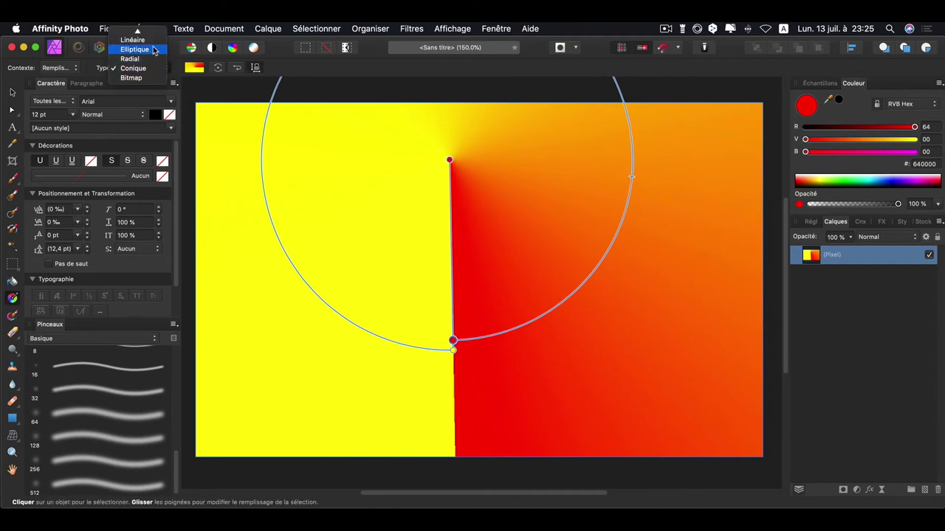
left_click(130, 58)
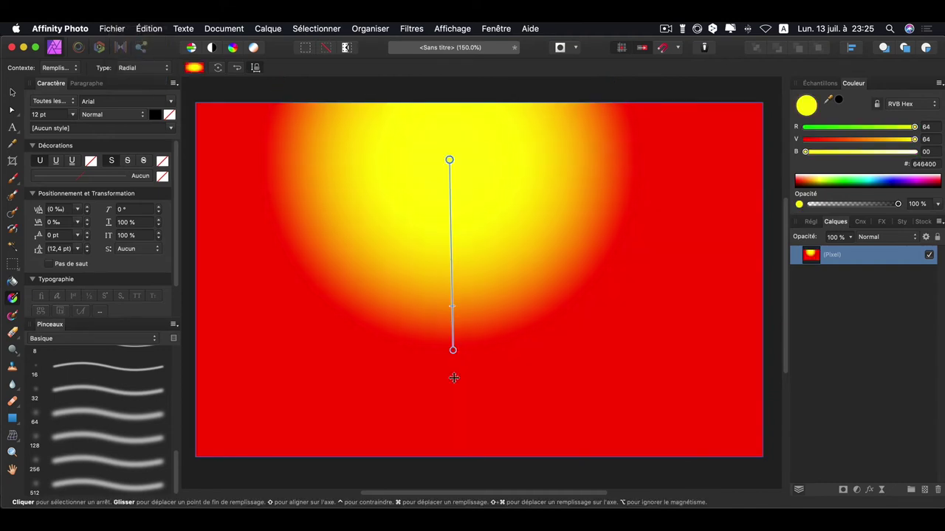
left_click_drag(451, 348, 455, 430)
key("super+d")
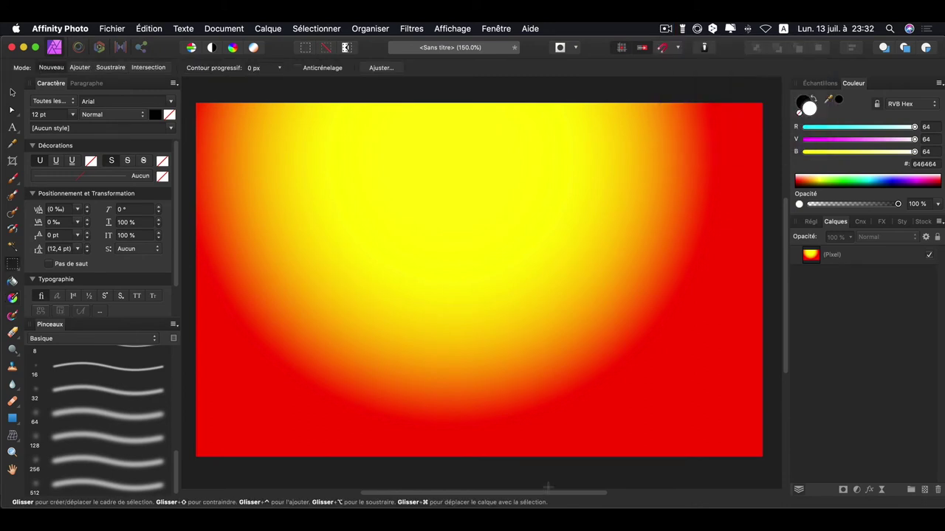
Keep only a lower-middle rectangle of the gradient by deleting the inverted selection.
left_click(13, 266)
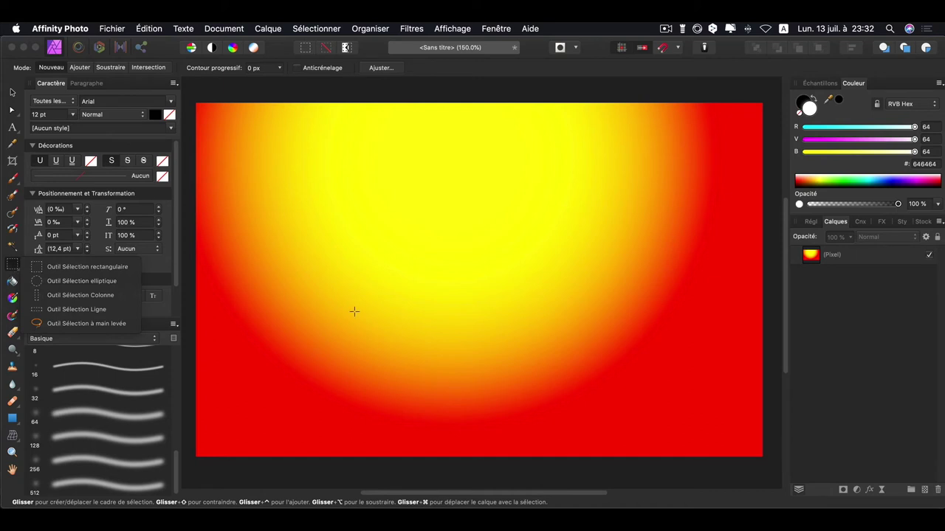
left_click(128, 270)
mouse_move(358, 296)
left_mouse_down()
mouse_move(521, 359)
mouse_move(530, 335)
left_mouse_up()
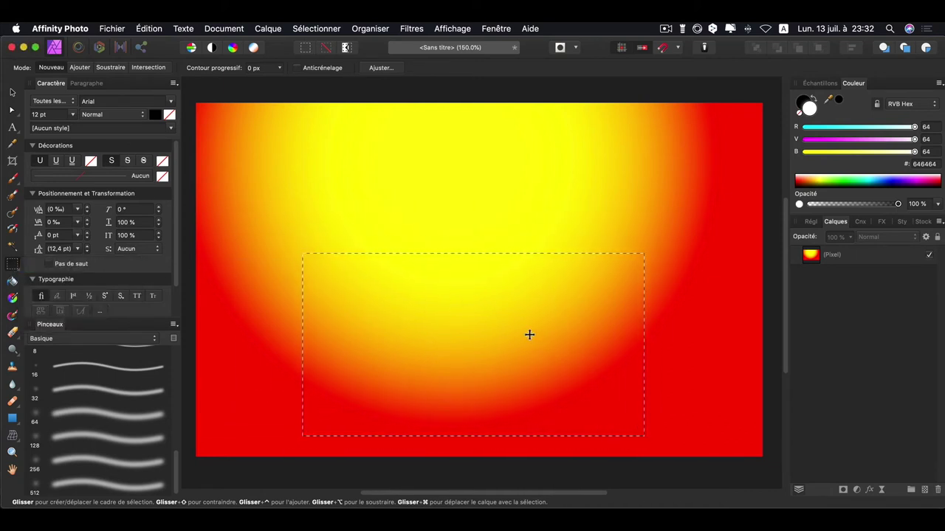
key("super+shift+i")
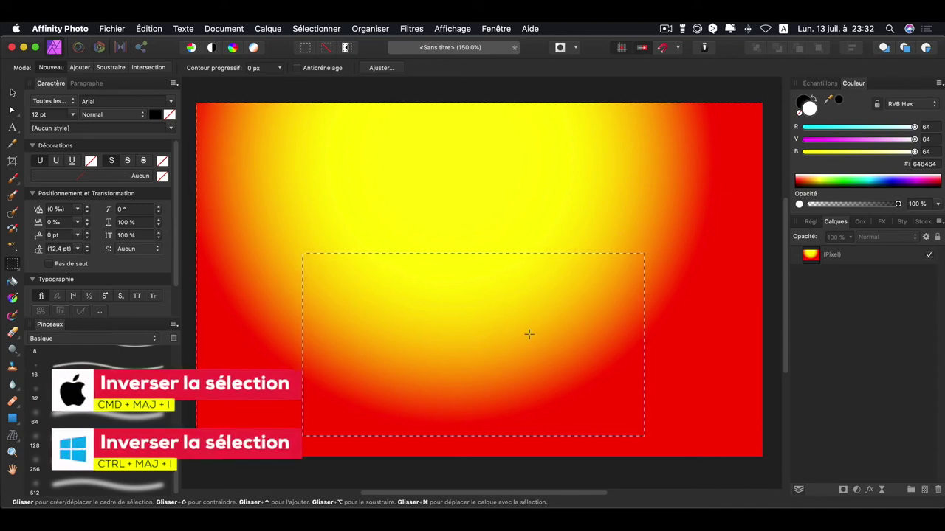
left_click(860, 256)
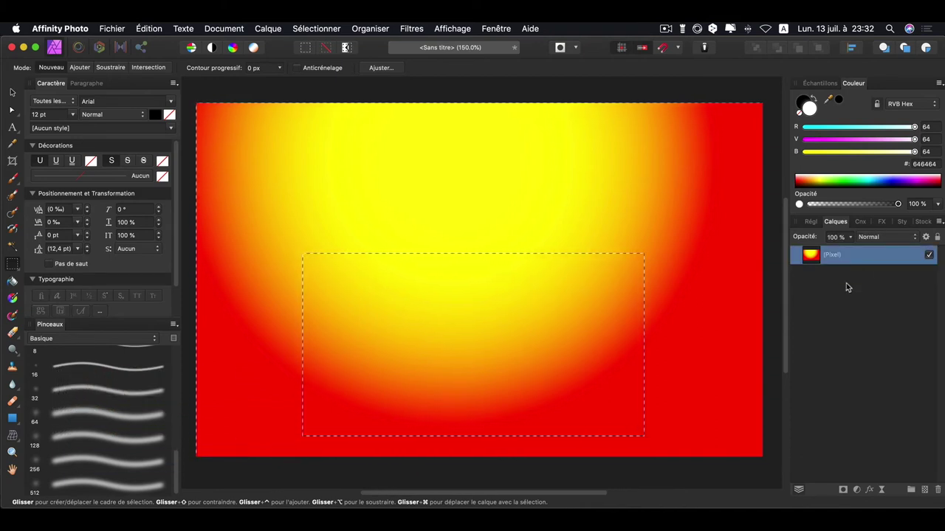
key("Delete")
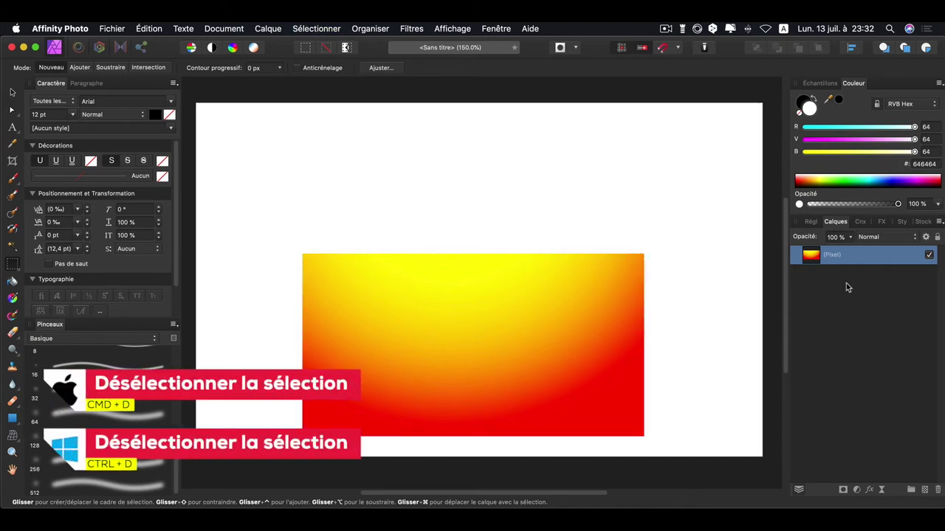
key("super+d")
Move the gradient rectangle up the canvas and stretch it wider with the Move Tool.
key("v")
mouse_move(539, 352)
left_mouse_down()
mouse_move(425, 313)
mouse_move(603, 352)
mouse_move(589, 211)
mouse_move(507, 313)
mouse_move(471, 403)
left_mouse_up()
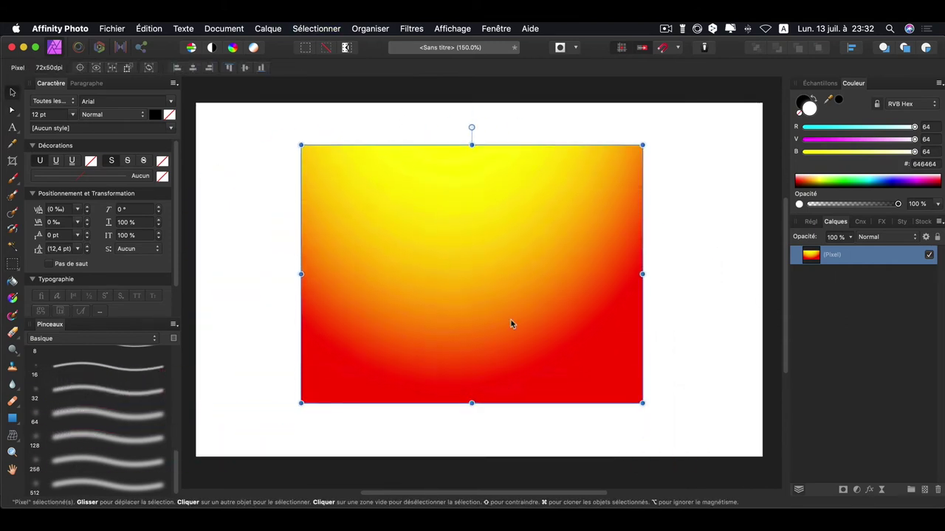
left_click_drag(643, 275, 715, 275)
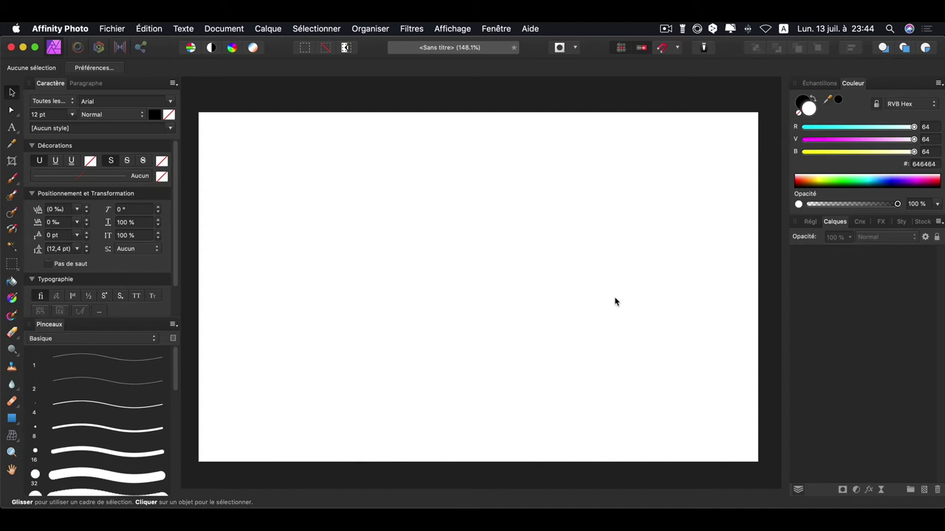
Draw a circle on the left of the canvas with the Ellipse Tool and open its Layer Effects.
left_click(11, 421)
left_click(99, 253)
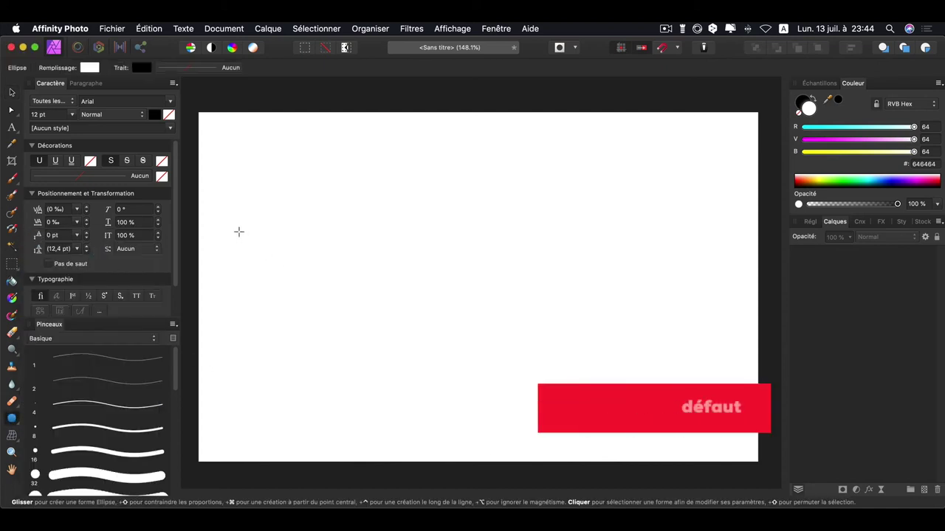
left_click_drag(204, 195, 406, 397)
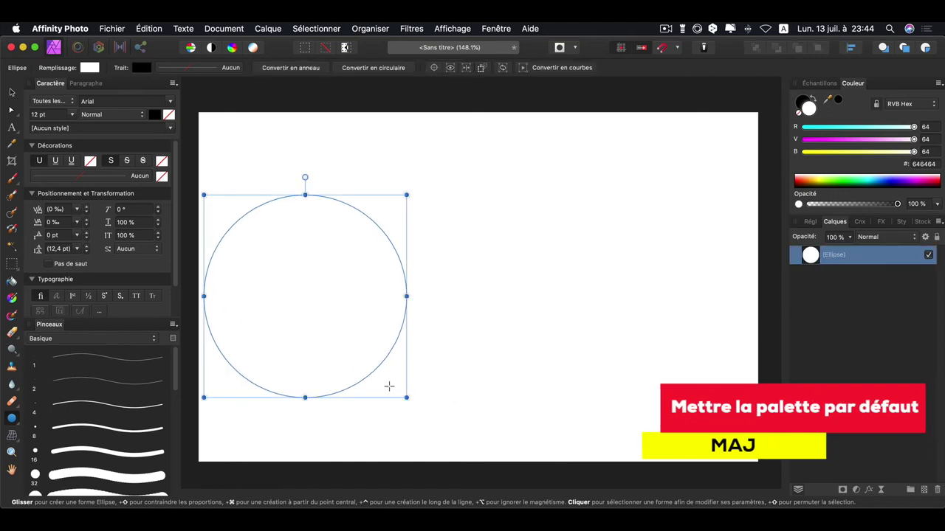
left_click(869, 489)
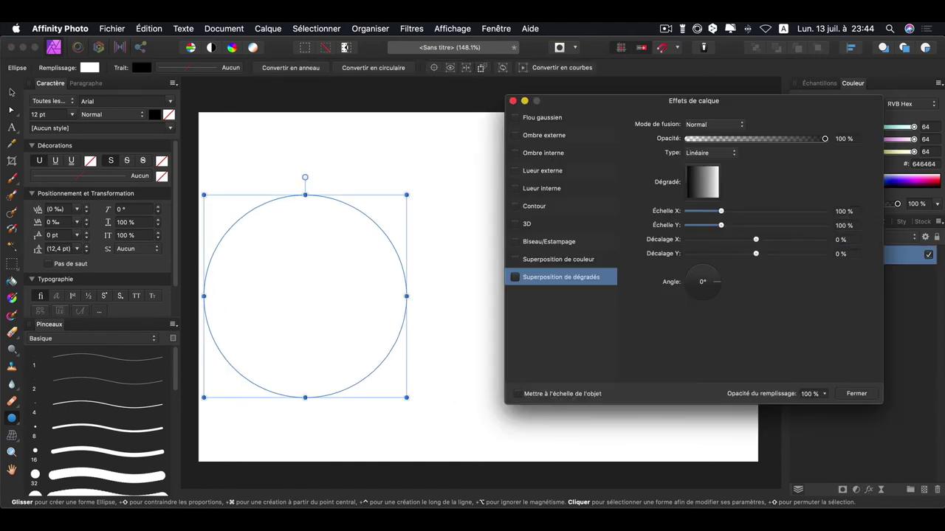
Enable Gradient Overlay and set the first gradient stop to purple.
left_click(514, 277)
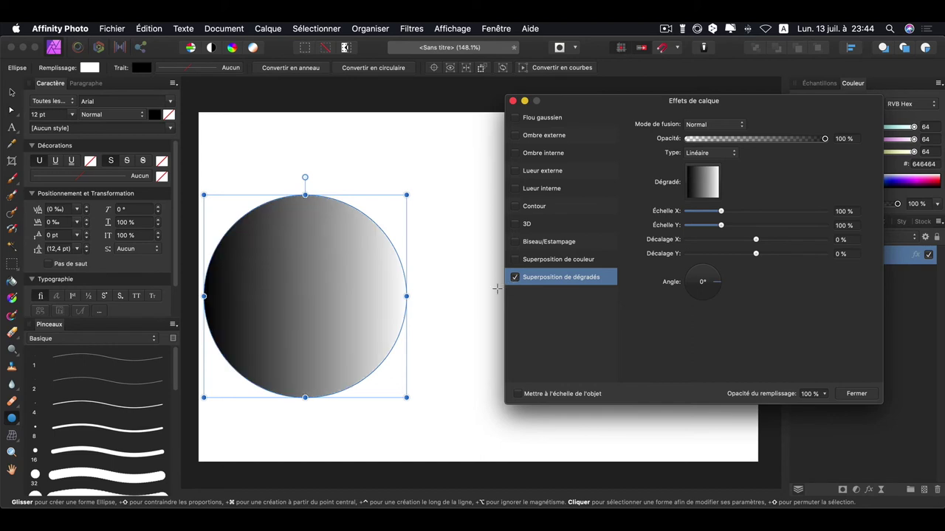
left_click(713, 183)
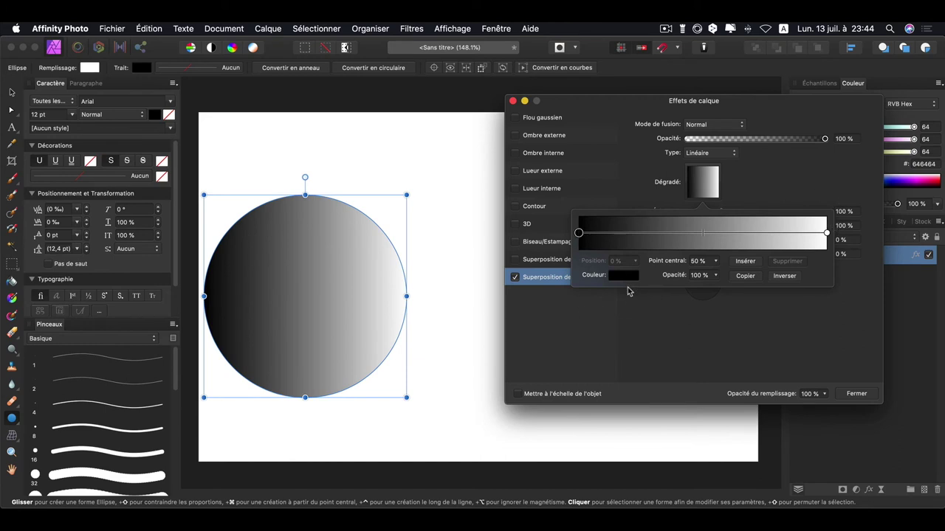
left_click(625, 275)
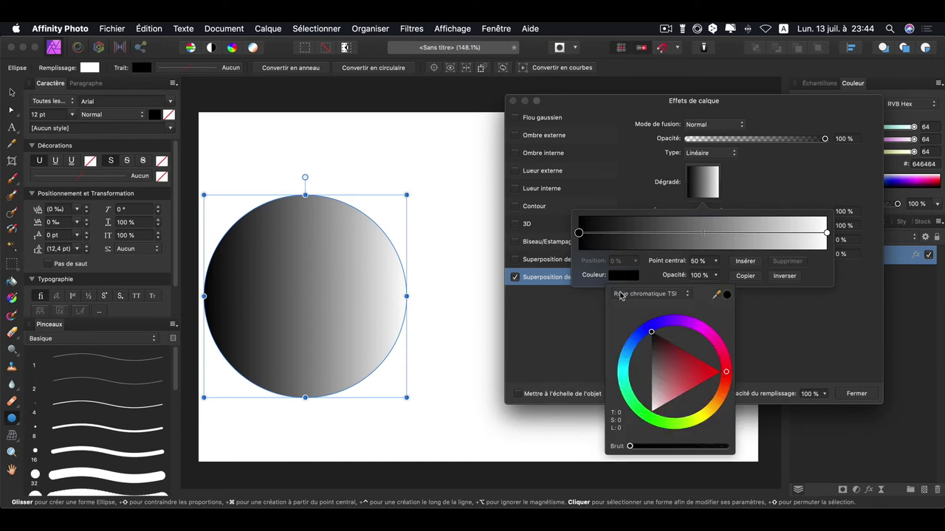
left_click_drag(725, 377, 723, 366)
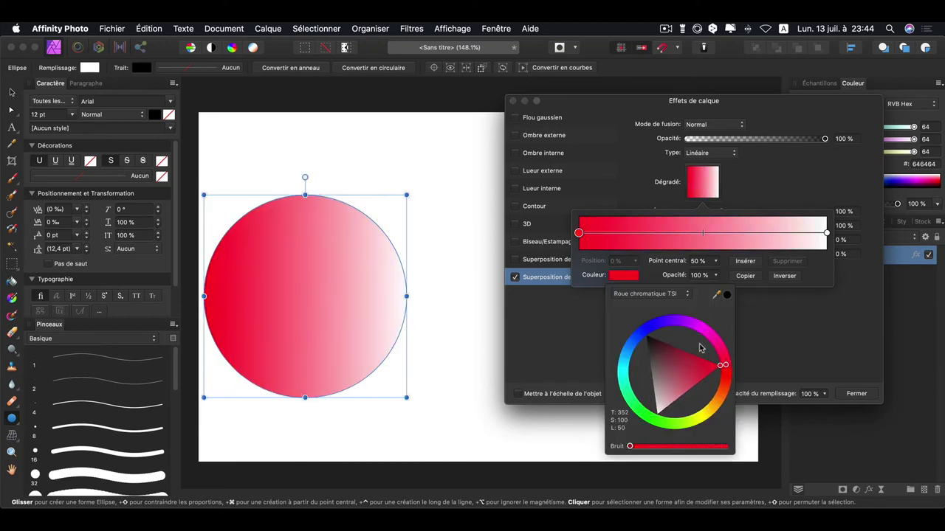
left_click(682, 321)
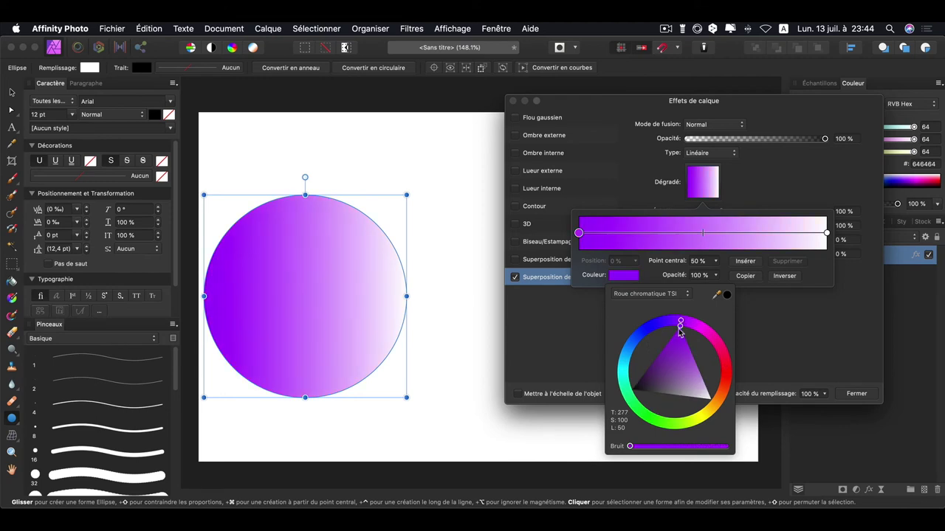
Set the end stop to cyan, keeping purple on the left and cyan on the right.
left_click(827, 234)
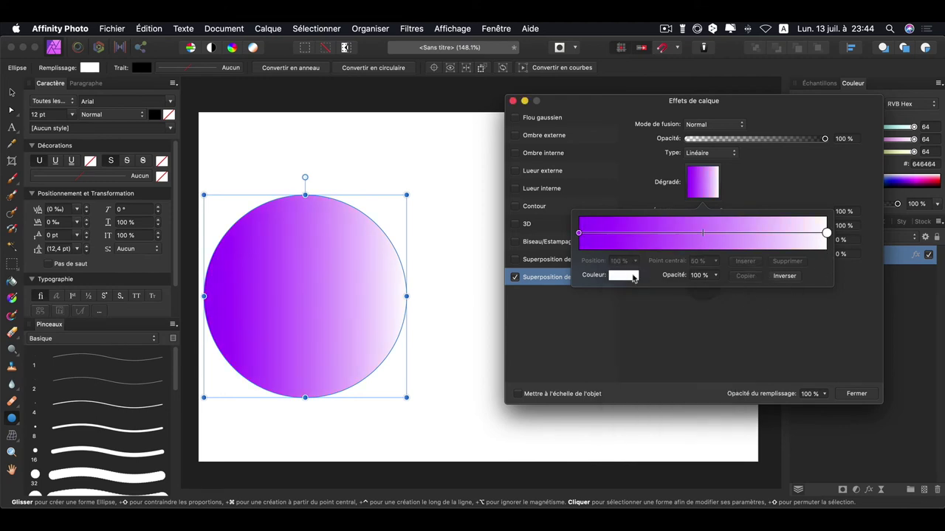
left_click(632, 276)
left_click(652, 328)
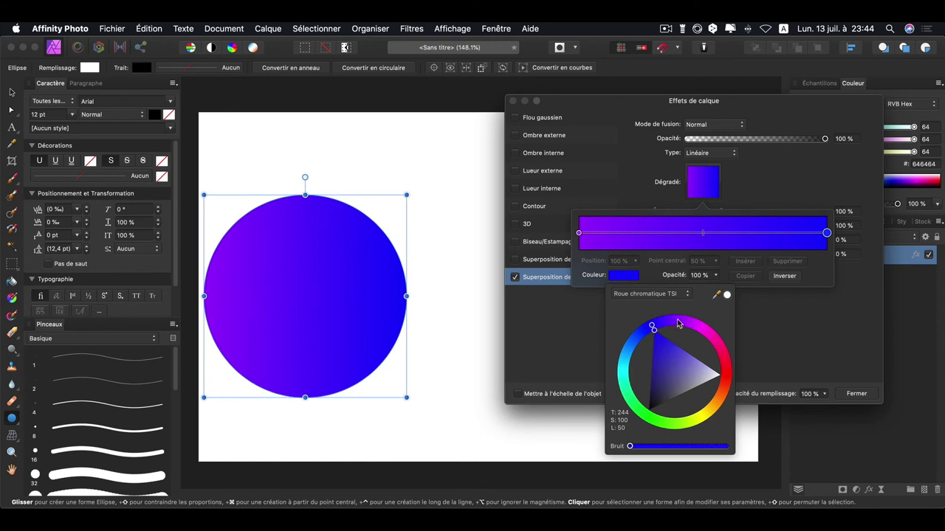
left_click(627, 363)
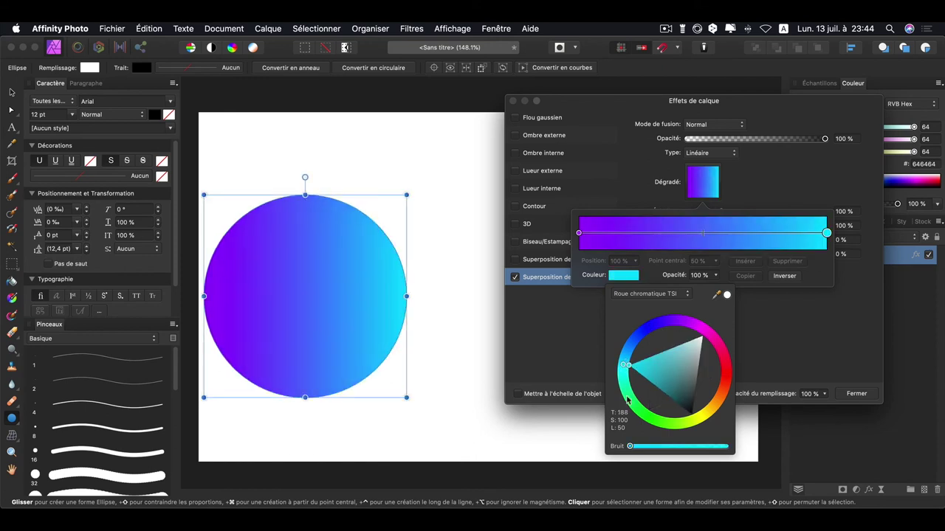
left_click(785, 276)
left_click(787, 276)
left_click(786, 277)
left_click(787, 276)
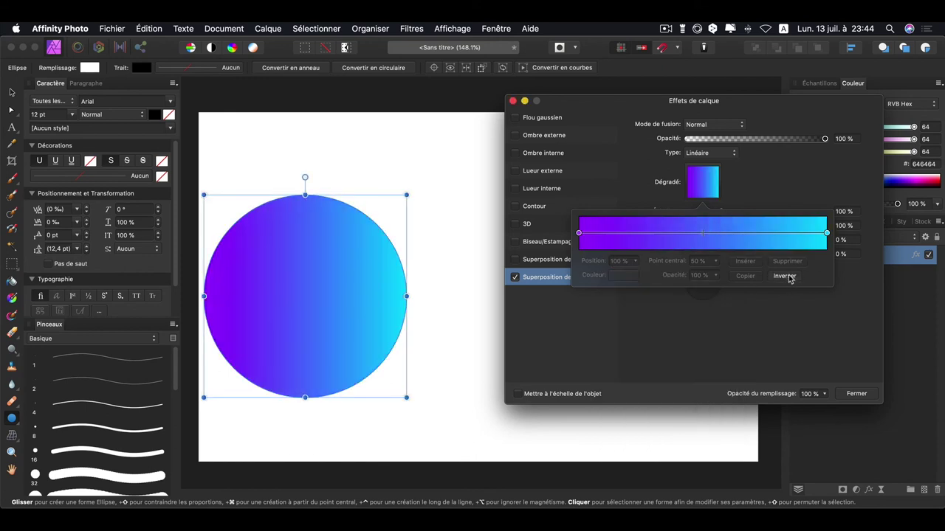
left_click(776, 333)
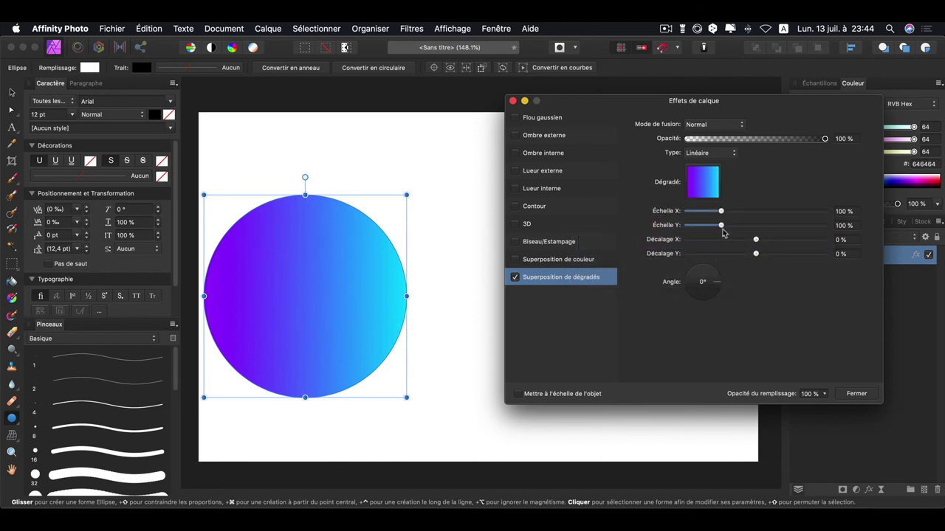
Set the gradient to 116% X scale, 31%/40% offset and 45° angle, keeping Normal blending.
mouse_move(723, 212)
left_mouse_down()
mouse_move(767, 239)
mouse_move(769, 254)
left_mouse_up()
mouse_move(715, 285)
left_mouse_down()
mouse_move(696, 270)
mouse_move(713, 293)
mouse_move(710, 277)
left_mouse_up()
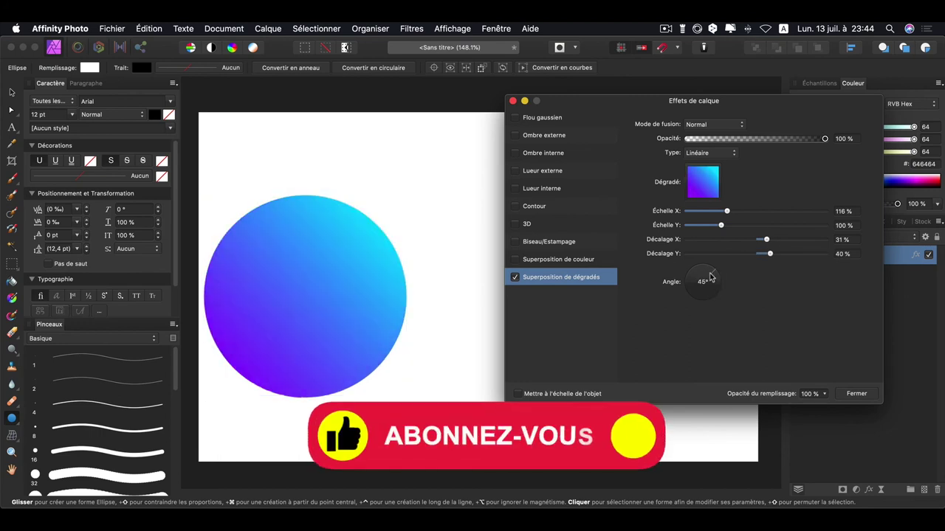
left_click(722, 127)
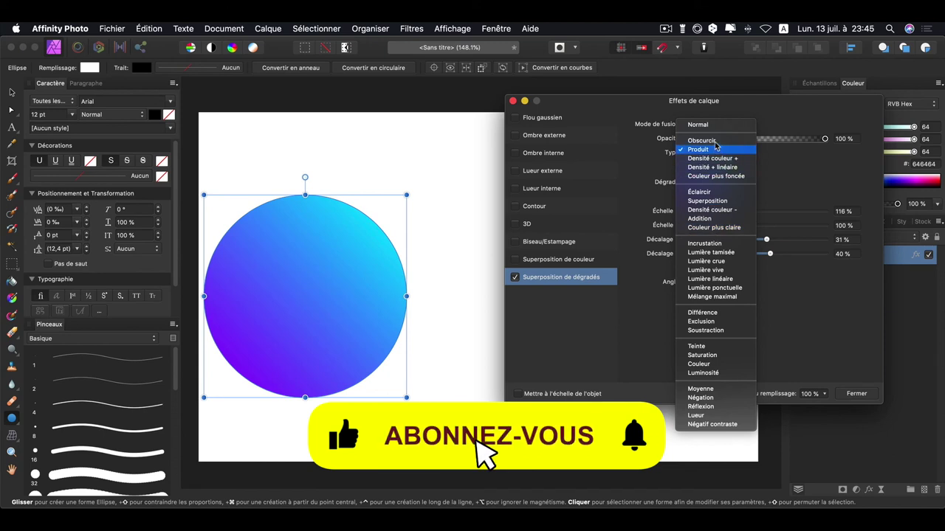
left_click(722, 125)
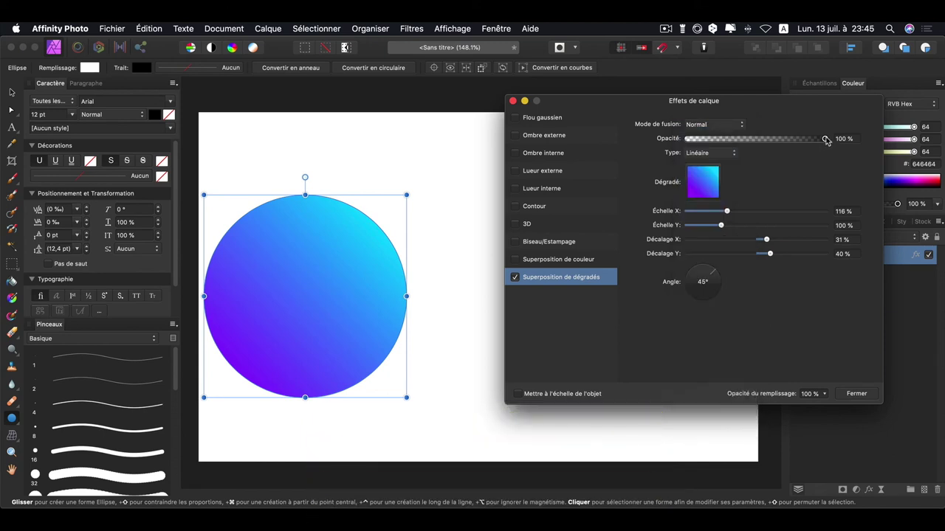
mouse_move(824, 139)
left_mouse_down()
mouse_move(810, 139)
mouse_move(825, 138)
left_mouse_up()
left_click(719, 153)
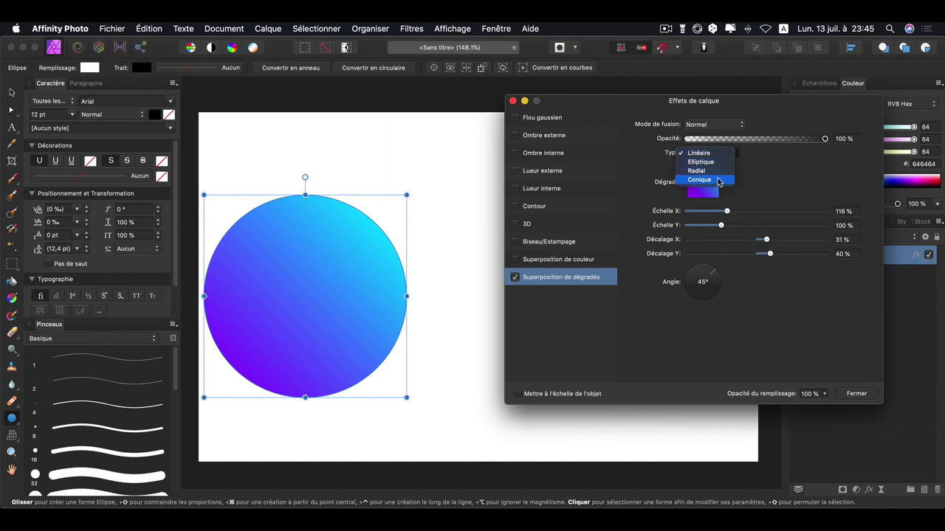
Try Conic, then settle on the Radial gradient type and close Layer Effects with Fermer.
left_click(716, 182)
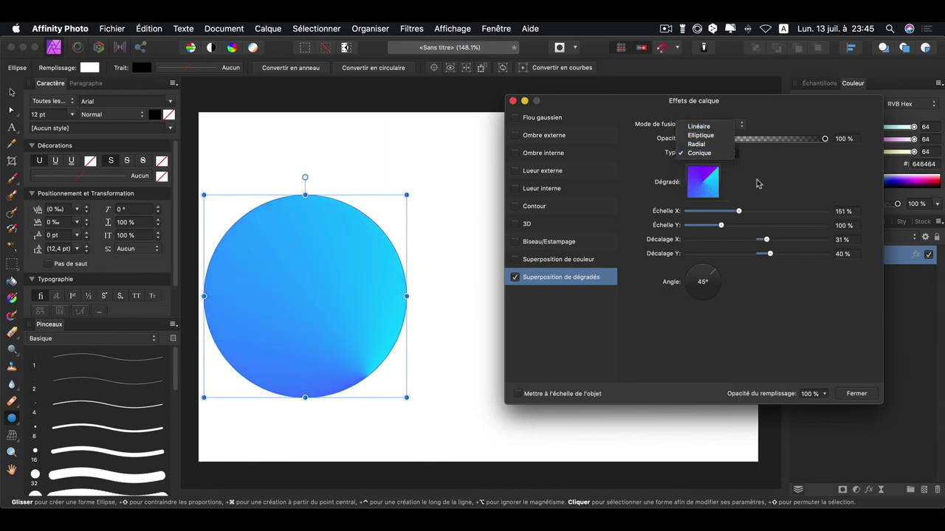
left_click(712, 144)
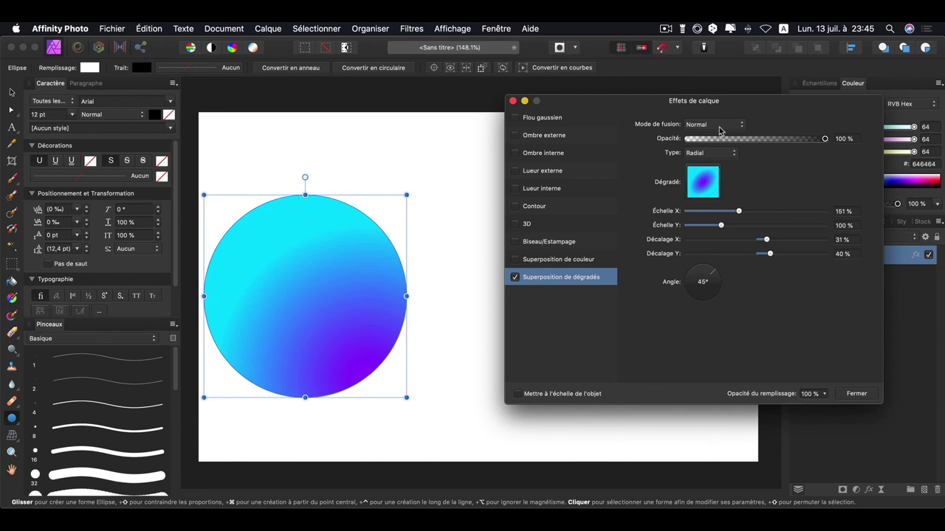
left_click(860, 392)
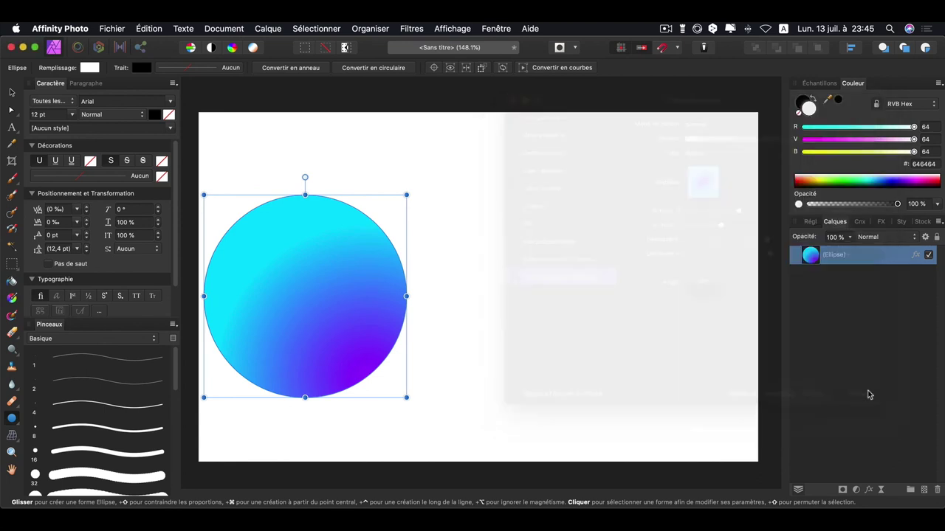